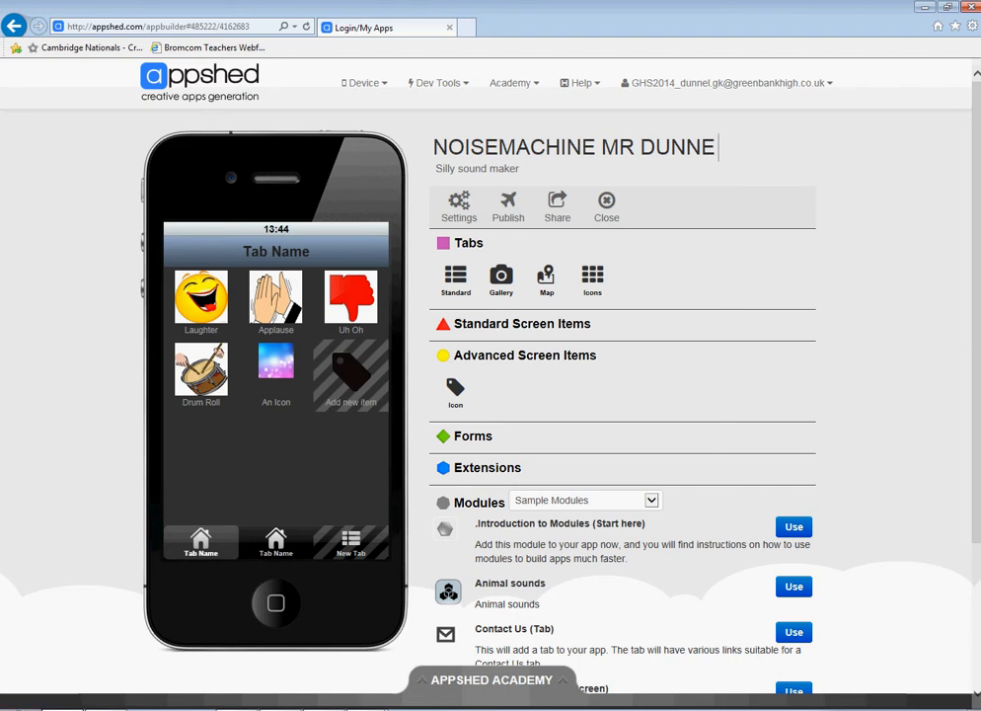
Start Serif PhotoPlus X7 and browse the computer for all image files
key(super)
mouse_move(123, 536)
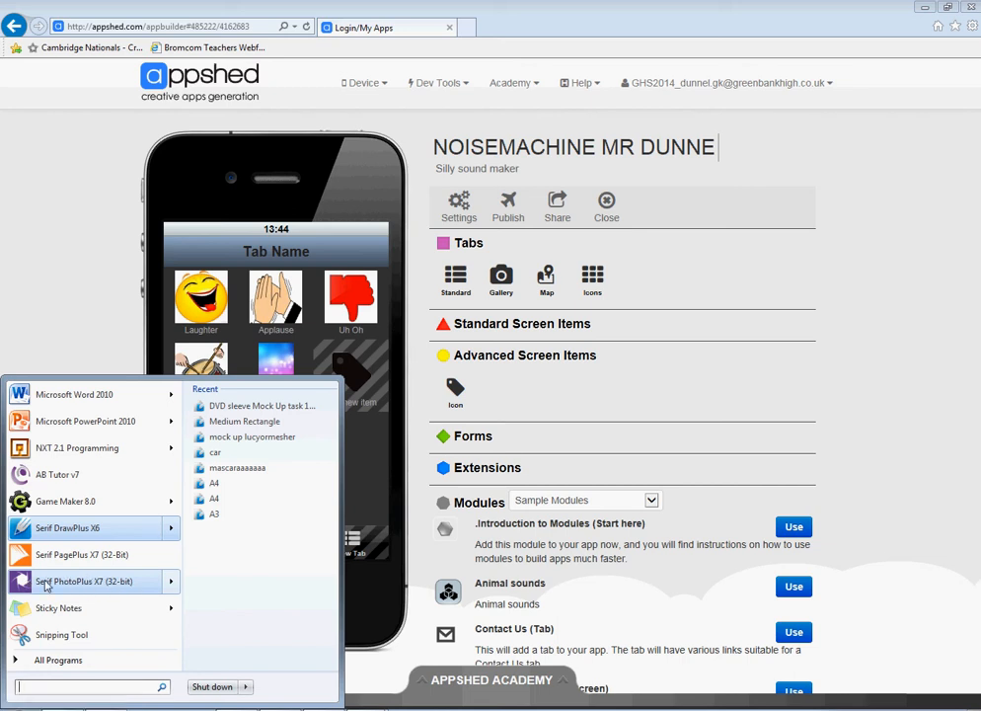
mouse_move(96, 589)
click(284, 515)
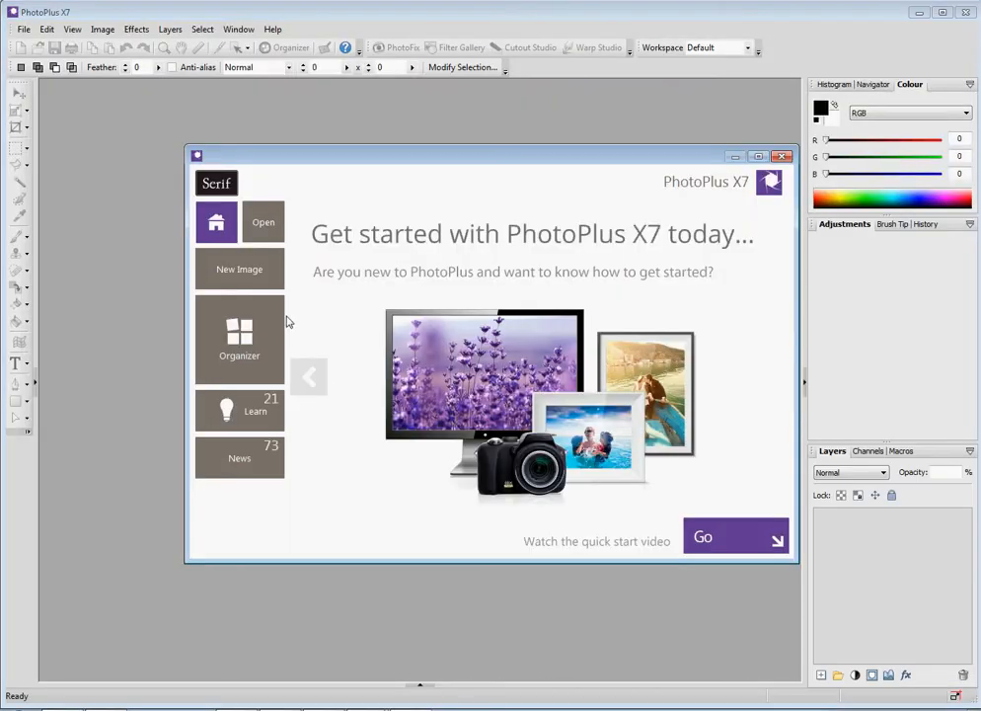
click(268, 226)
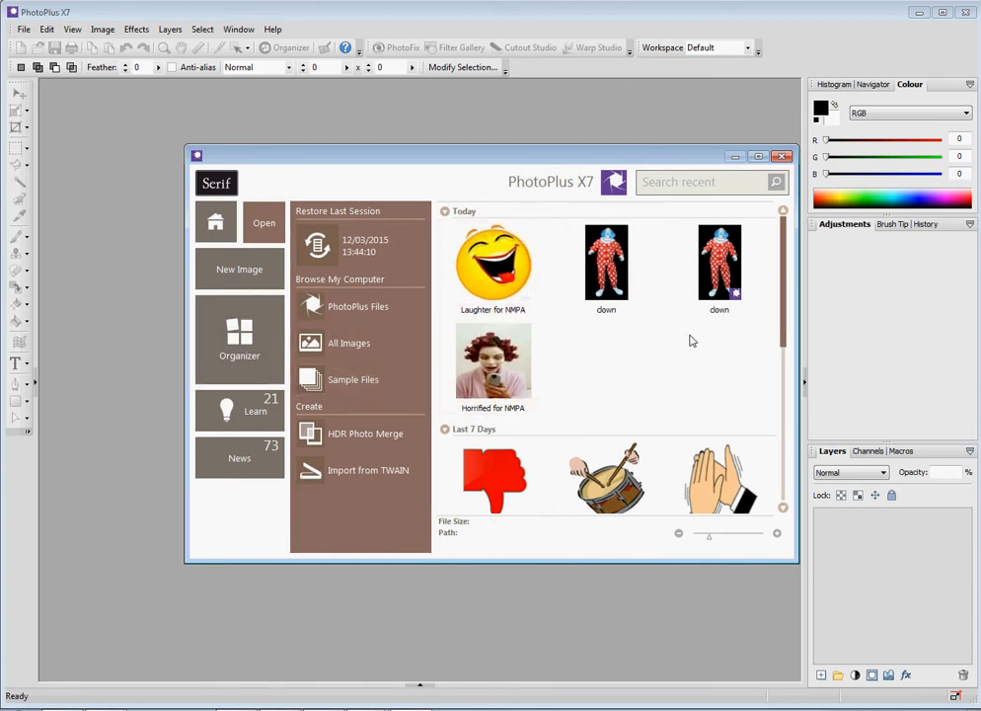
click(362, 349)
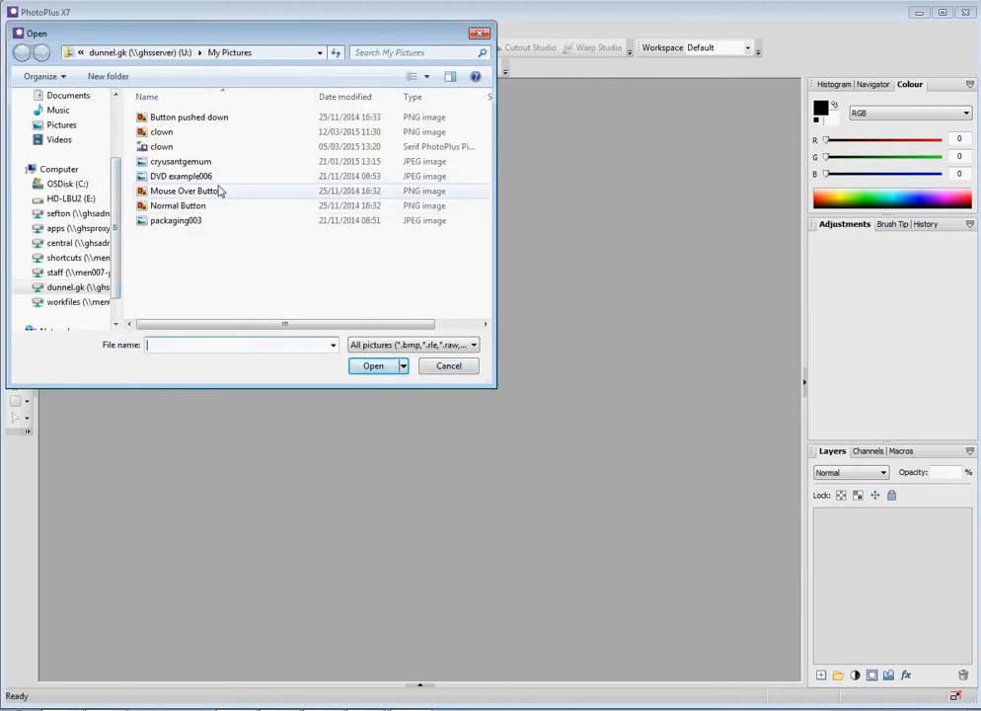
Open the image "sad for NMPA" from the Noise Machine folder inside Year7 Computing and IT > AppShed
click(89, 288)
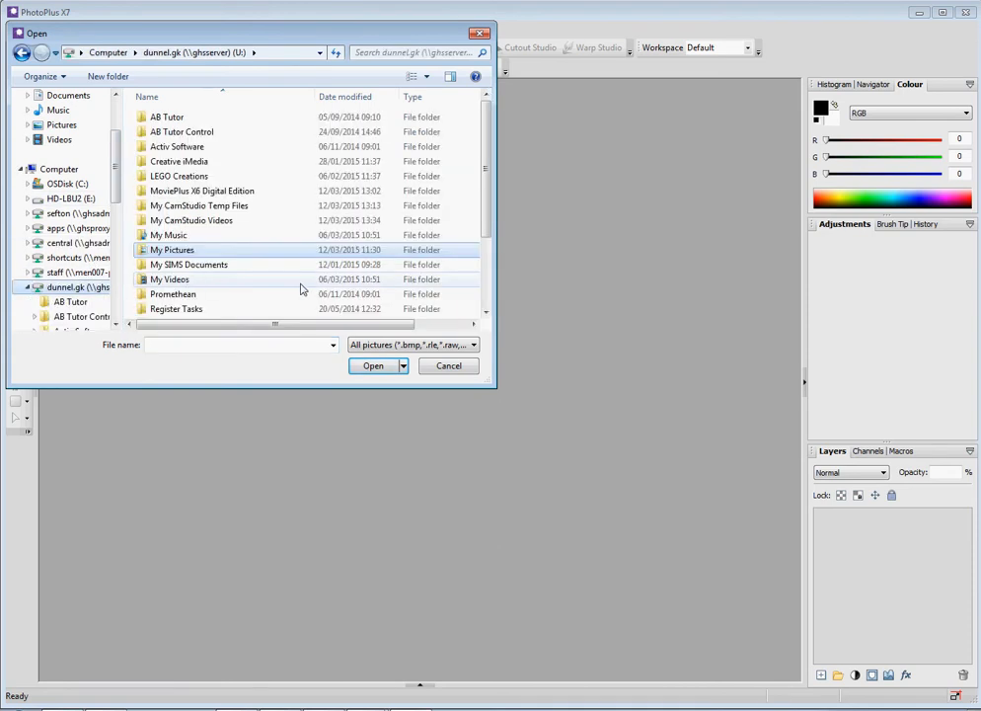
scroll(485, 203, down, 3)
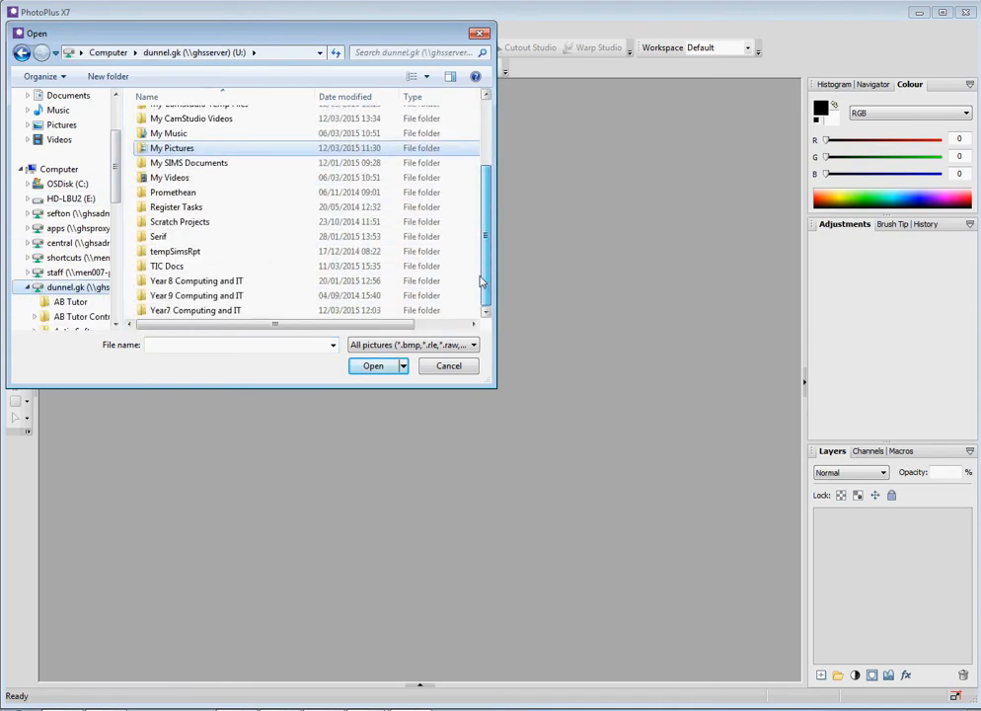
double_click(233, 318)
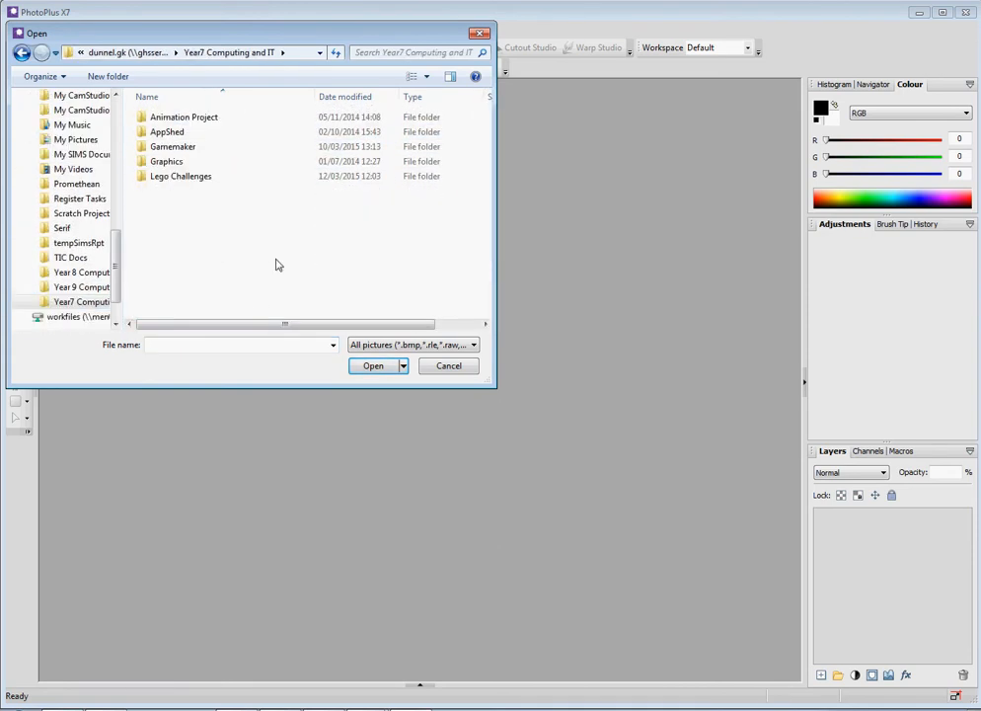
double_click(182, 133)
double_click(192, 118)
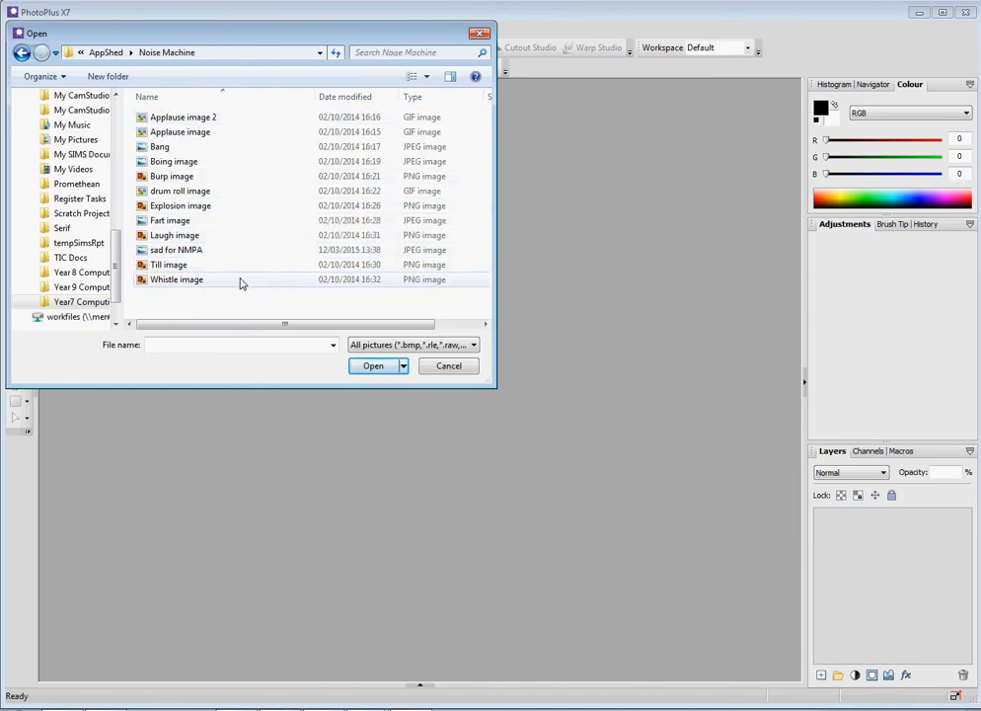
click(187, 250)
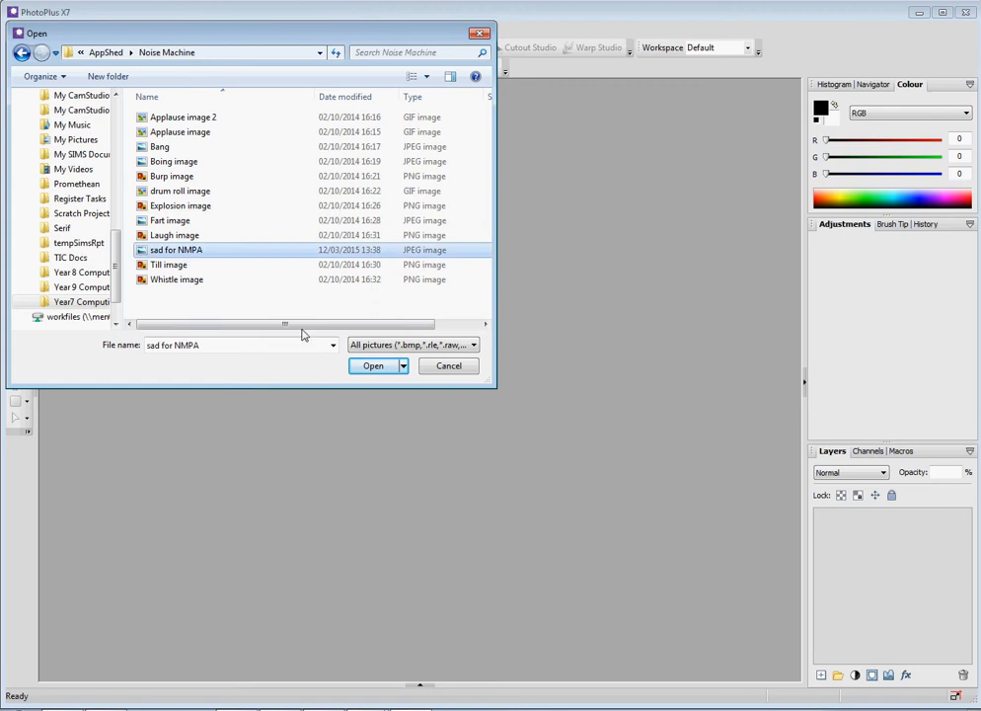
click(372, 365)
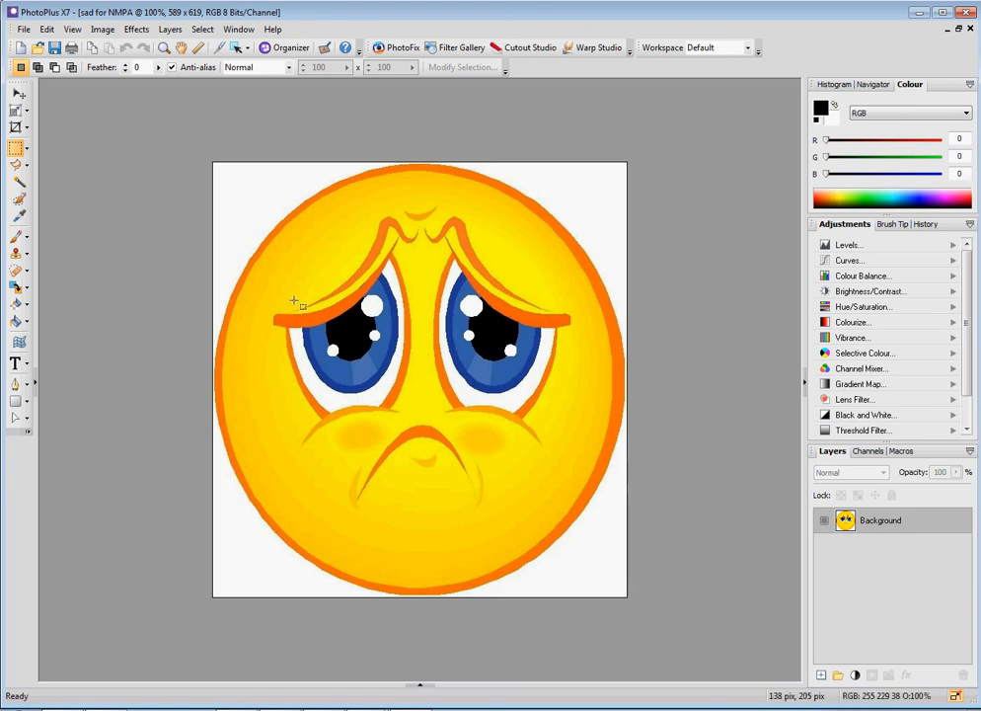
Try cropping the sad face image to about 533 x 602 pixels, and undo the crop
click(15, 129)
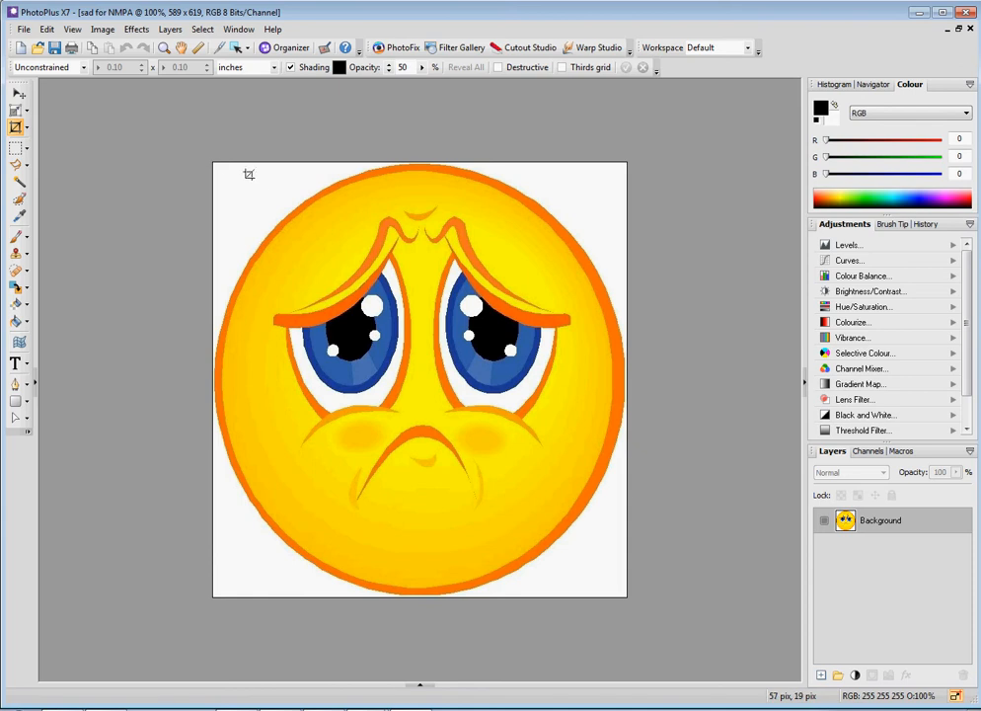
mouse_move(235, 174)
mouse_down()
mouse_move(460, 299)
mouse_move(620, 486)
mouse_move(611, 476)
mouse_move(609, 596)
mouse_up()
double_click(537, 454)
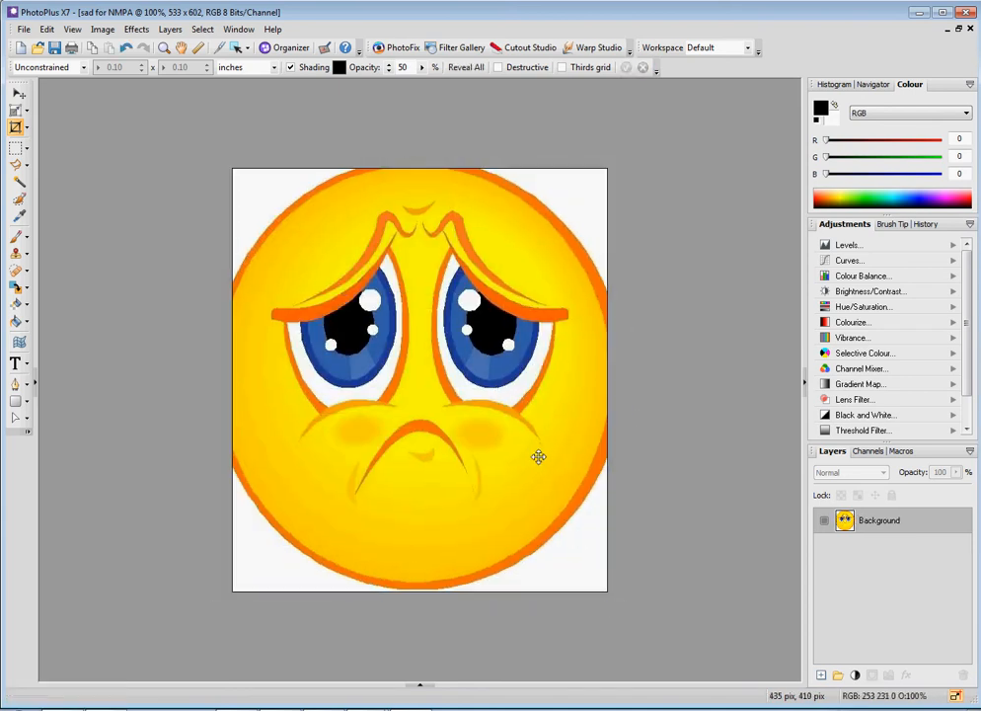
click(125, 48)
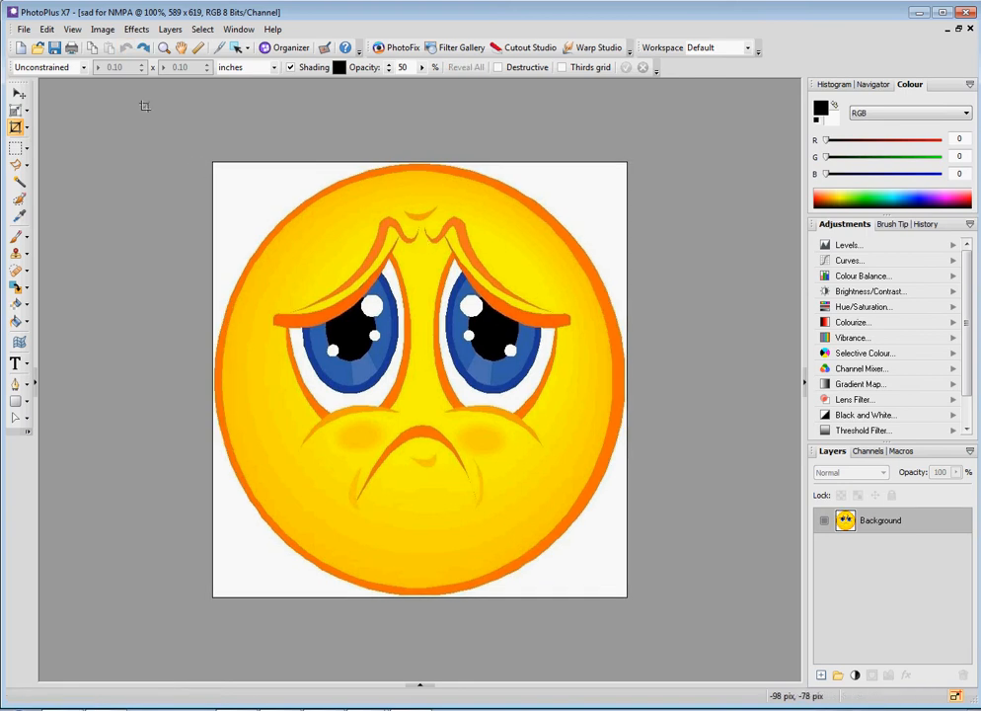
Resize the image to 150 x 150 pixels without maintaining the aspect ratio
click(103, 31)
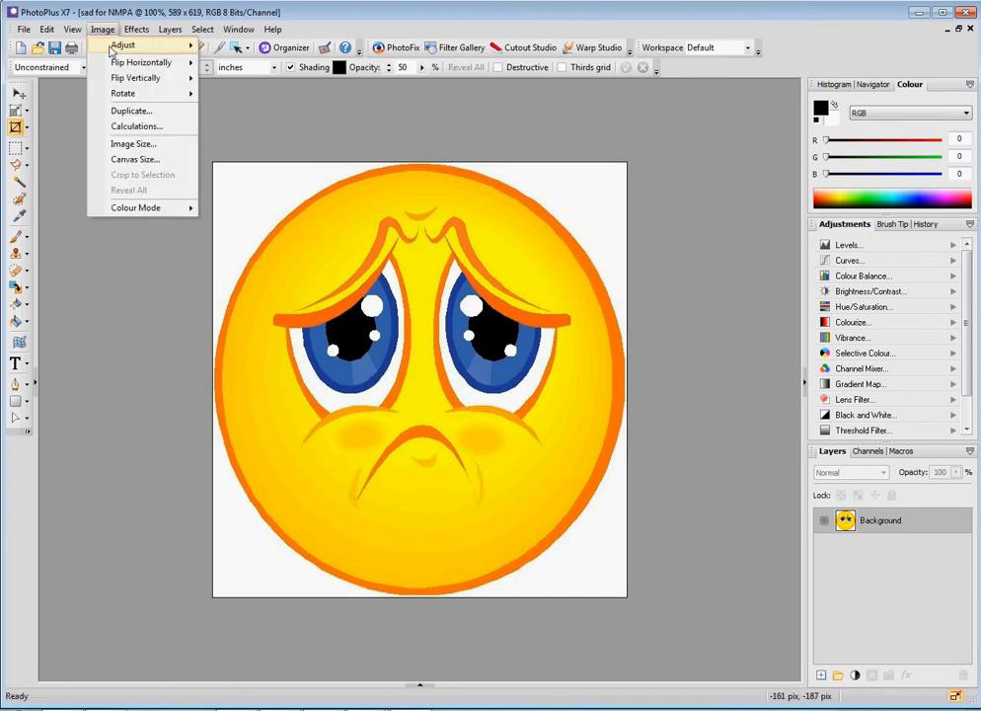
click(134, 144)
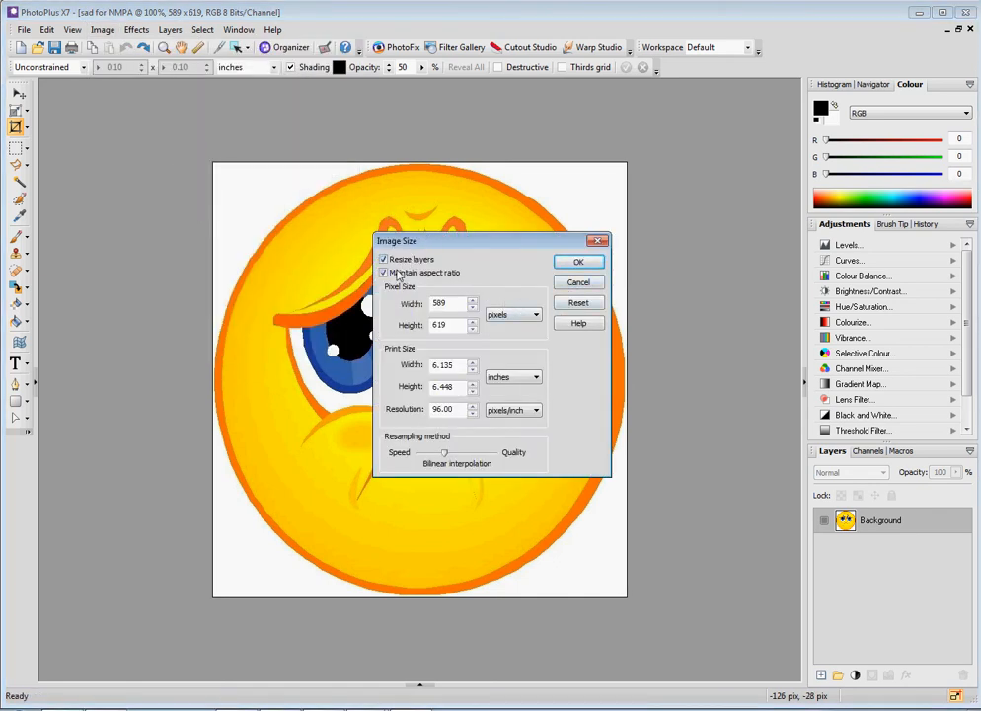
drag(451, 302, 412, 300)
click(457, 326)
click(384, 273)
double_click(426, 324)
click(460, 304)
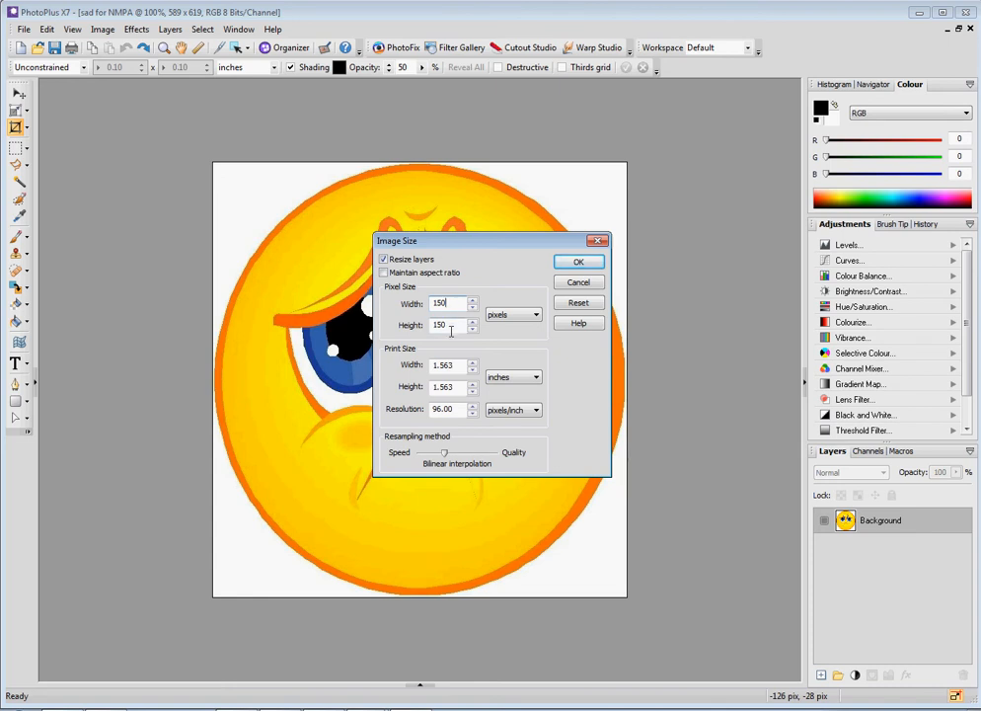
click(580, 263)
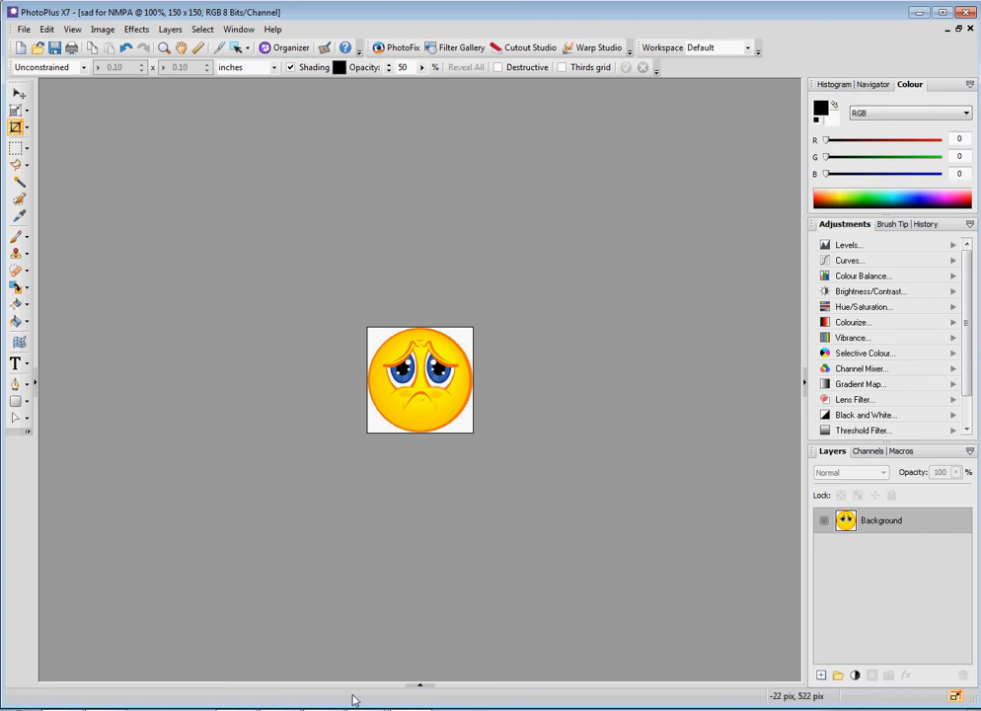
click(63, 709)
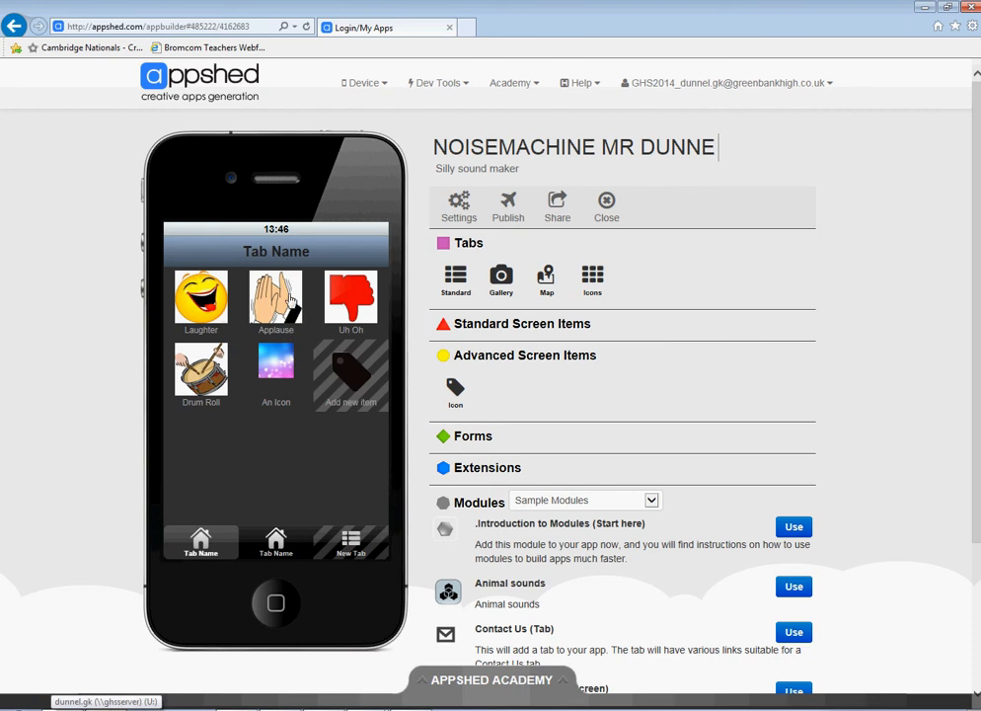
click(420, 706)
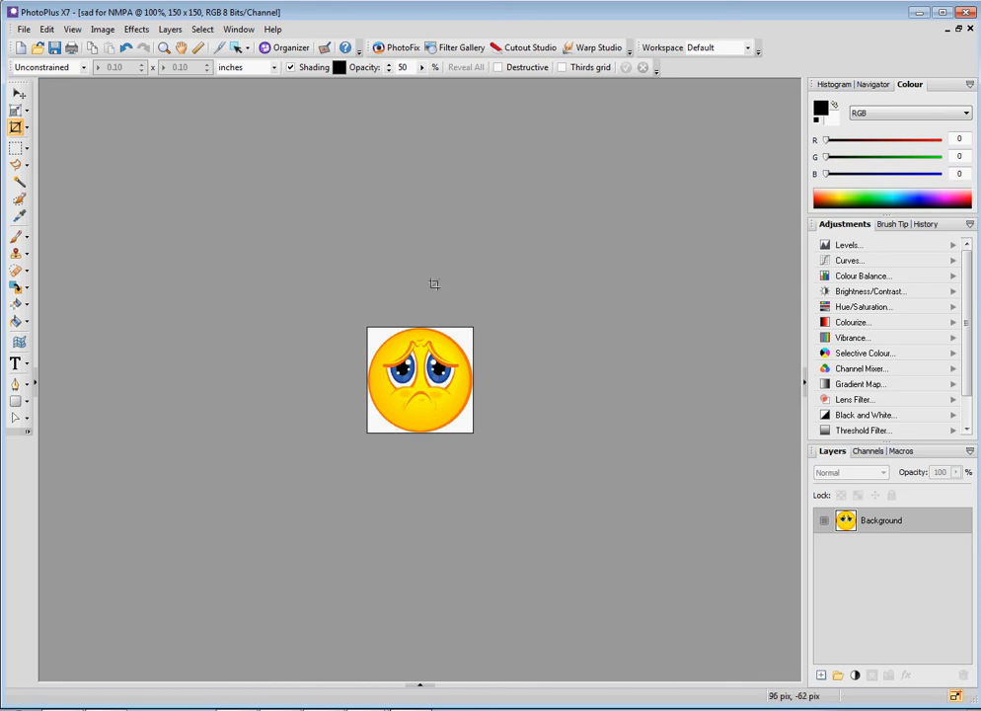
Export the image as a 64-bit PNG named "sad for NMPA" to the Noise Machine folder
click(23, 28)
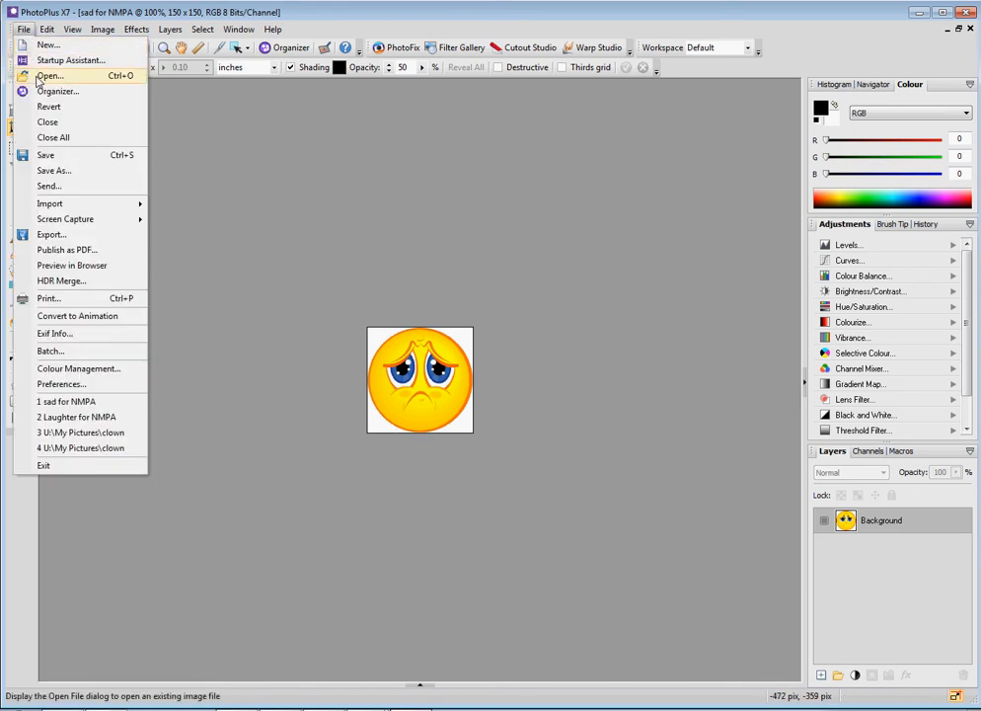
click(57, 237)
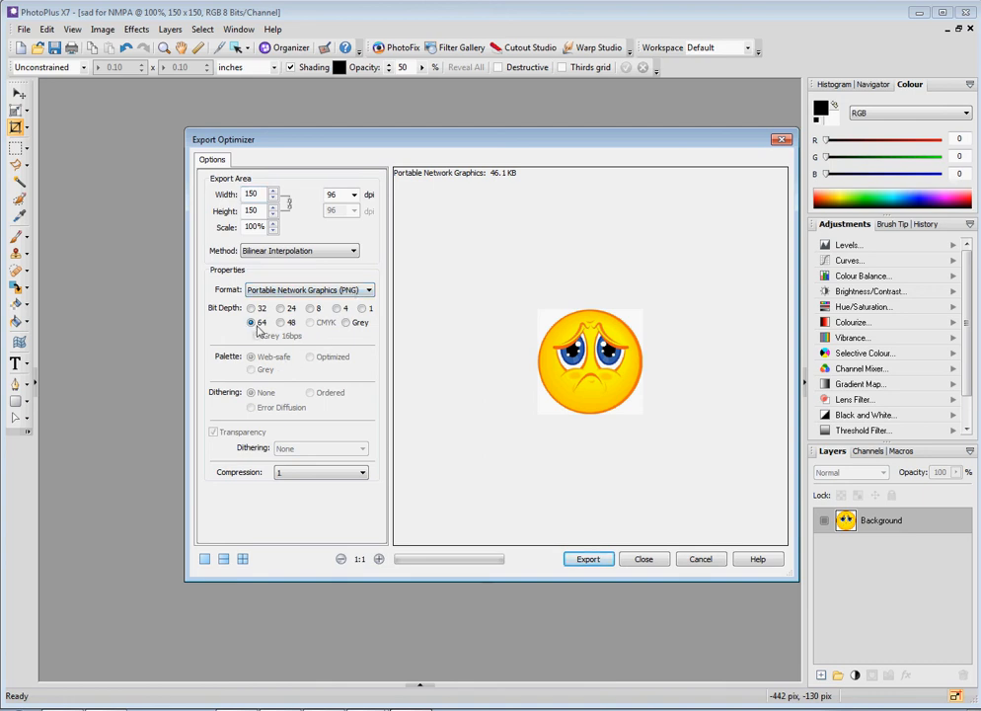
click(590, 560)
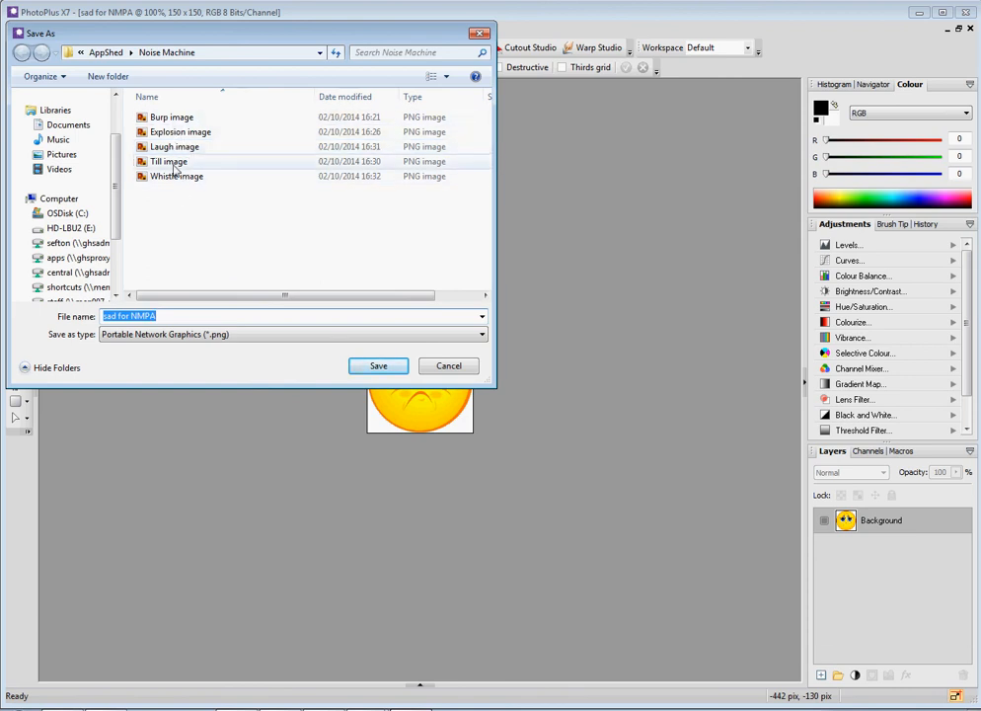
click(377, 365)
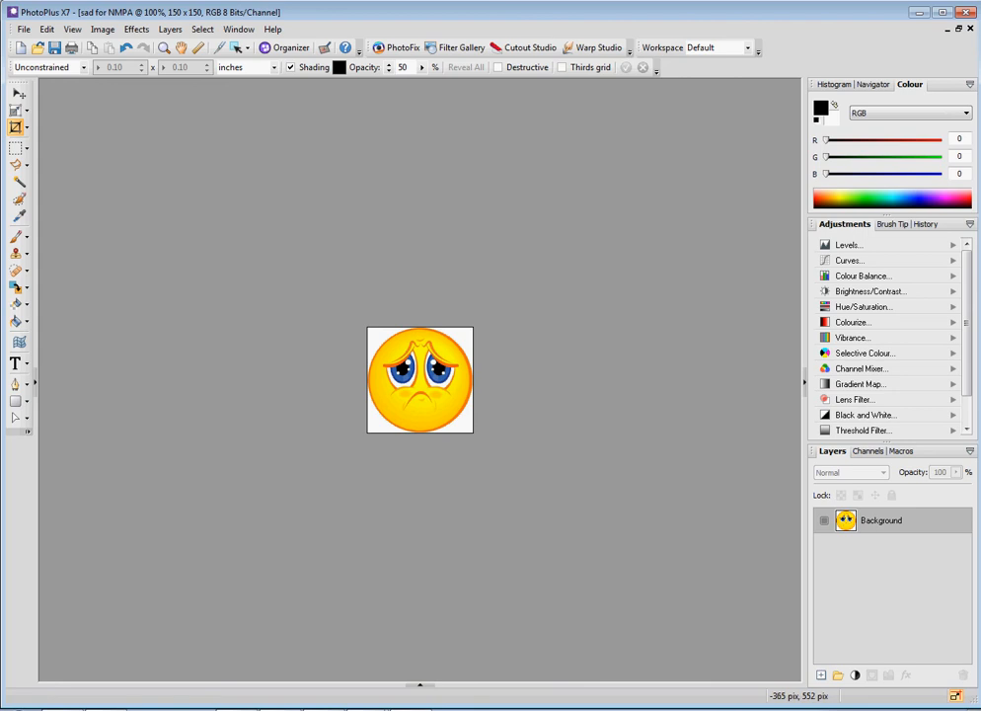
Switch to Windows Explorer and open the folder Year7 Computing and IT > AppShed > Noise Machine
click(105, 709)
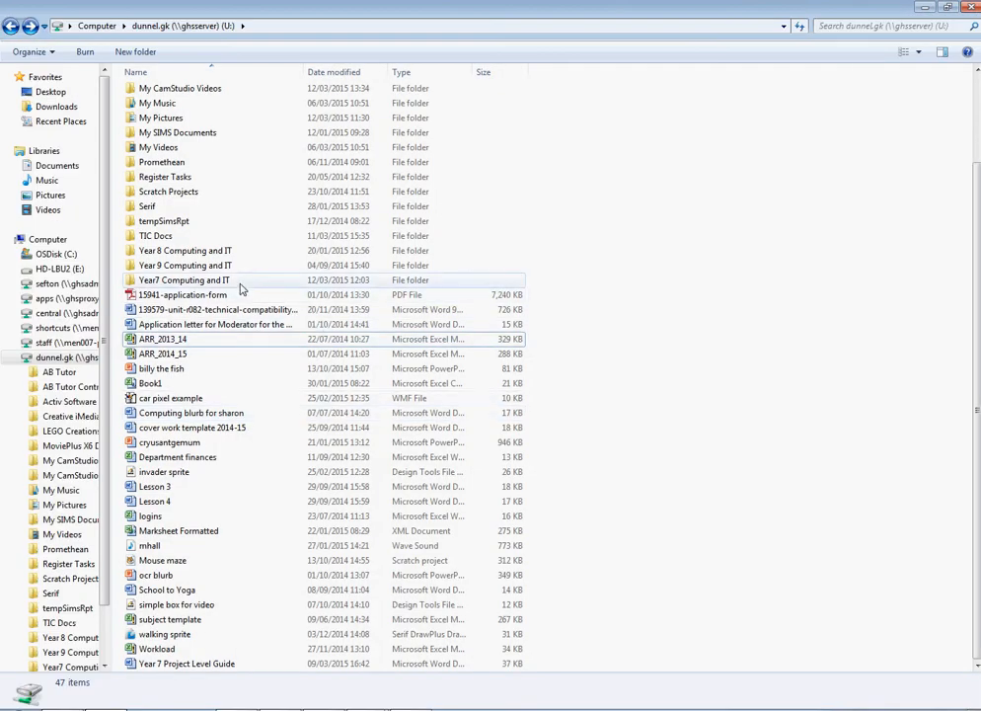
double_click(240, 281)
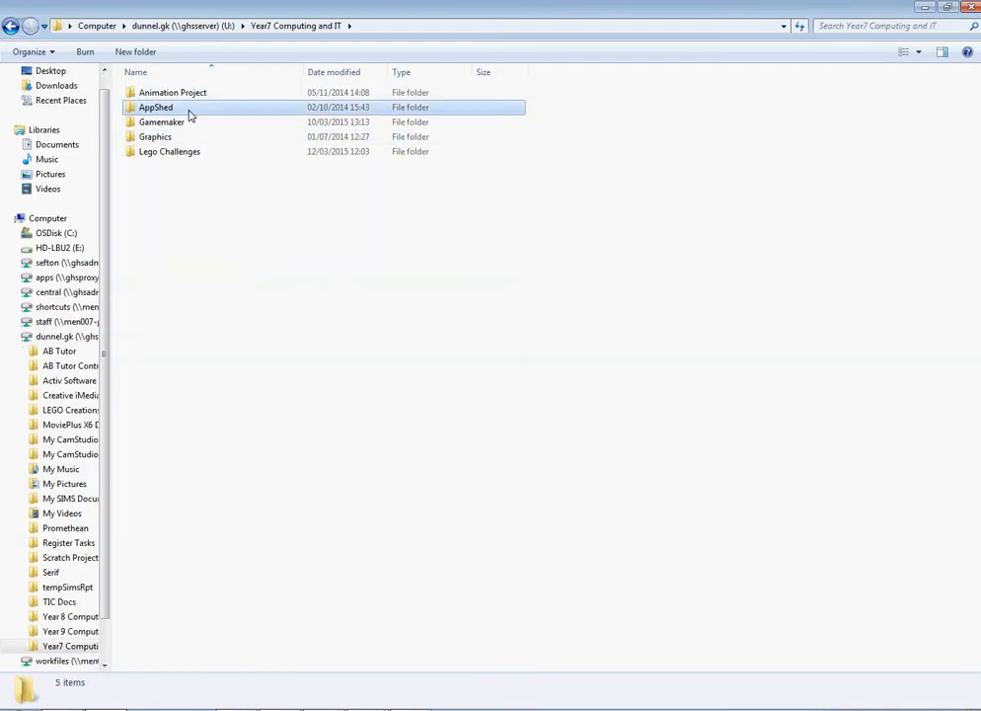
double_click(188, 108)
double_click(189, 94)
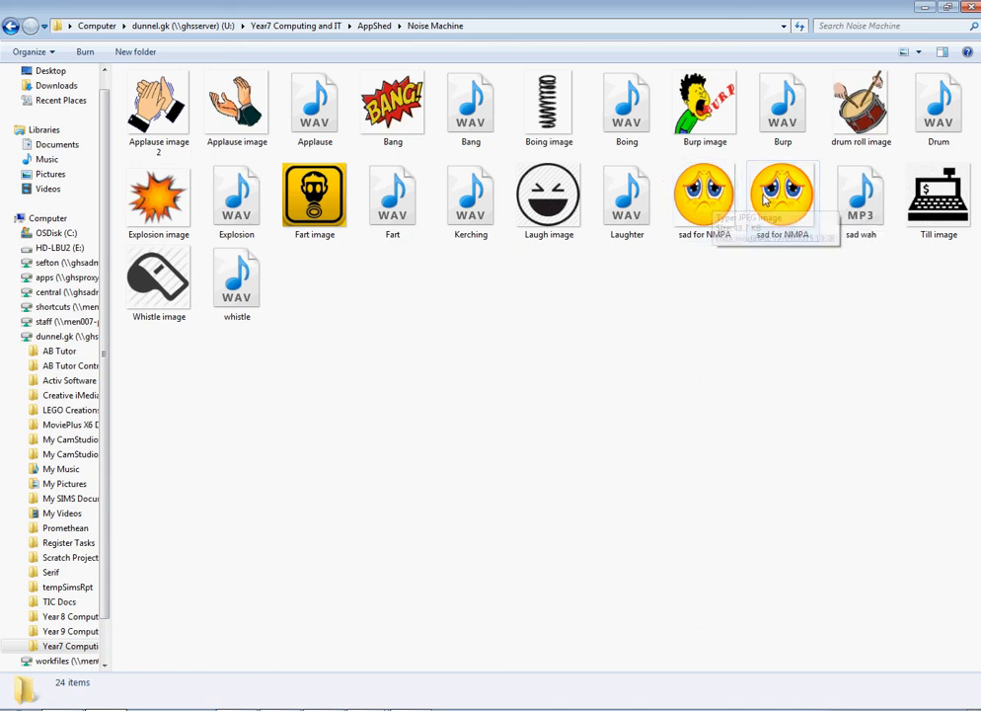
Delete the original JPEG version of "sad for NMPA" from the Noise Machine folder
click(711, 204)
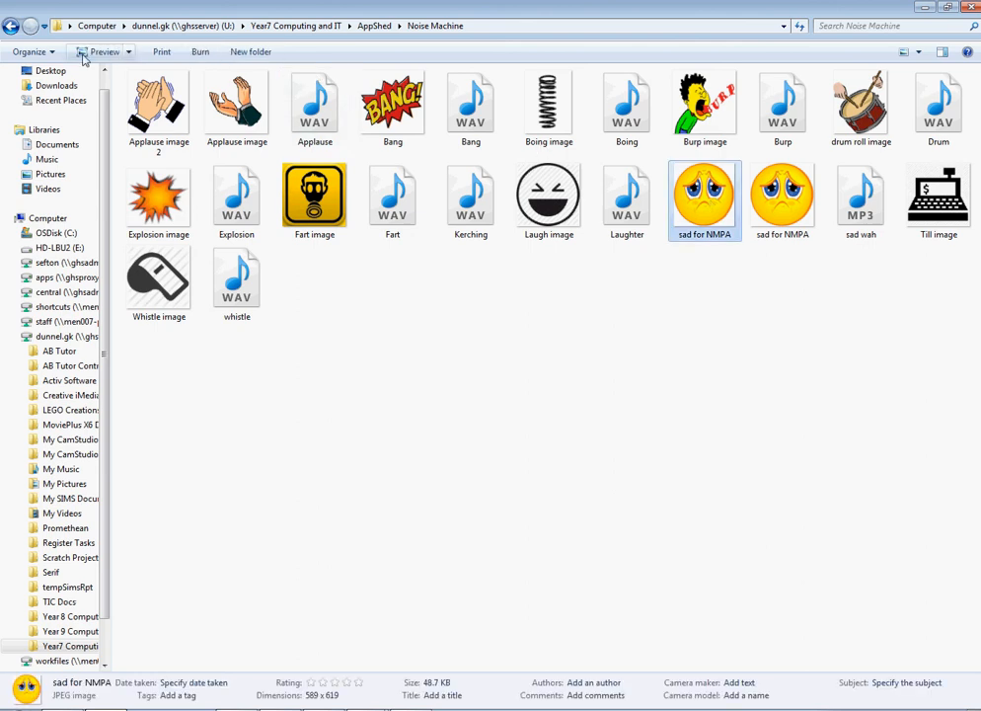
click(28, 51)
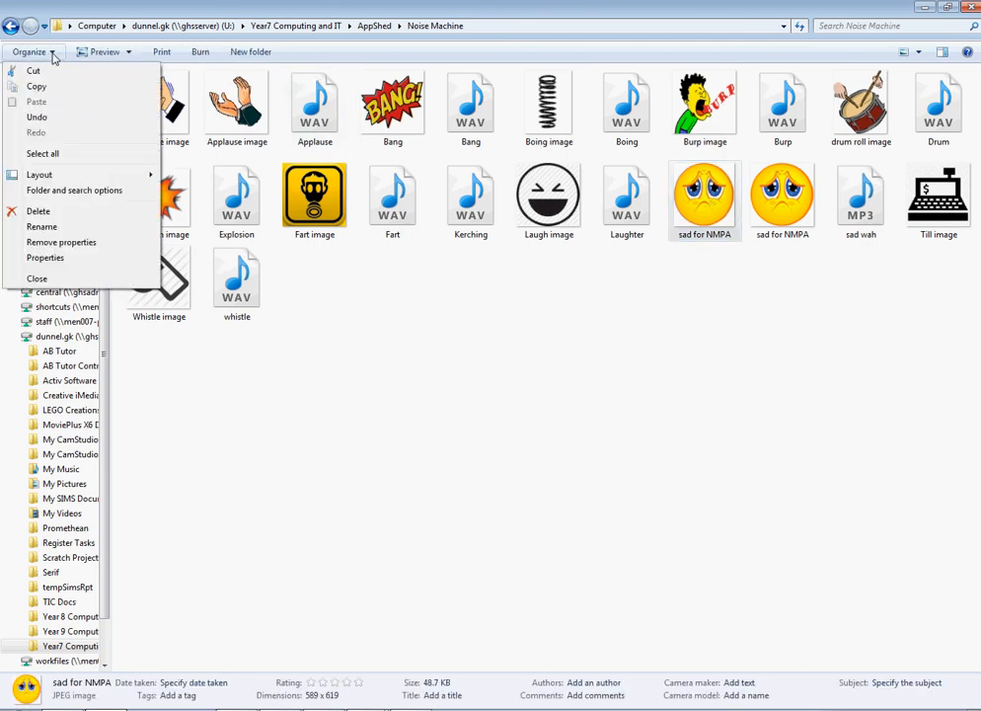
click(79, 213)
click(546, 418)
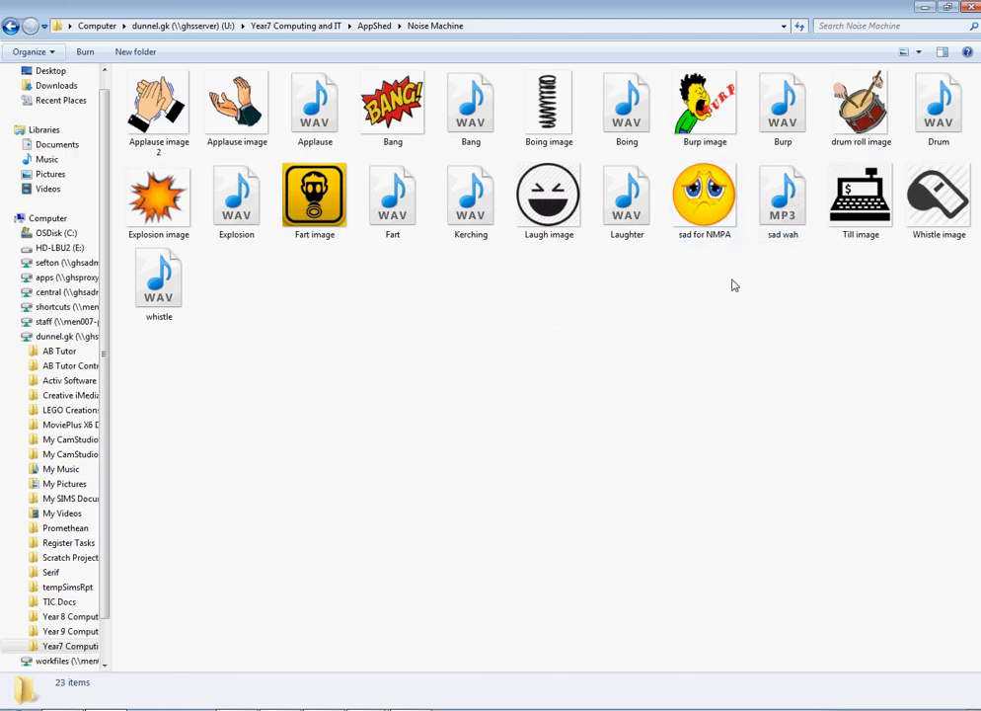
mouse_move(368, 701)
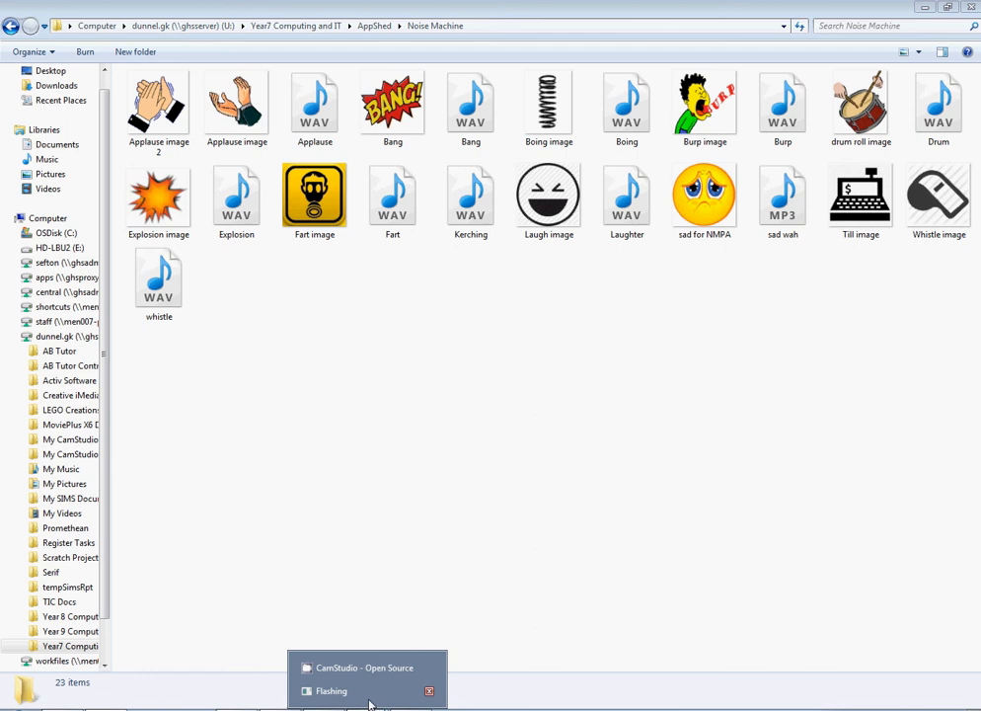